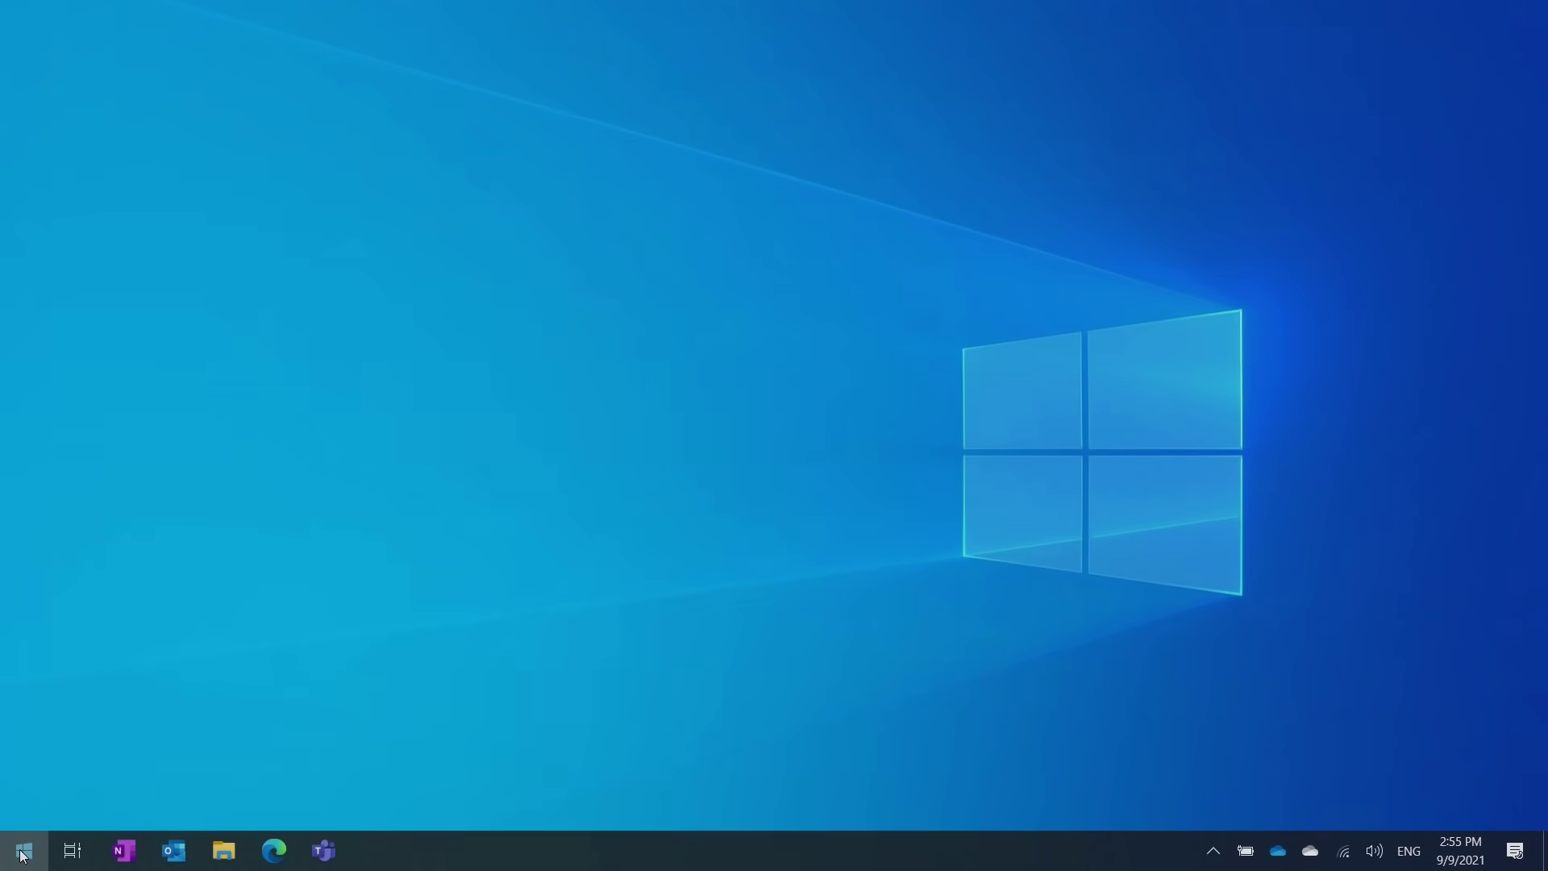
Open System Information and review System Type, Processor, BIOS Mode and Installed Physical Memory.
left_click(23, 850)
type("system info")
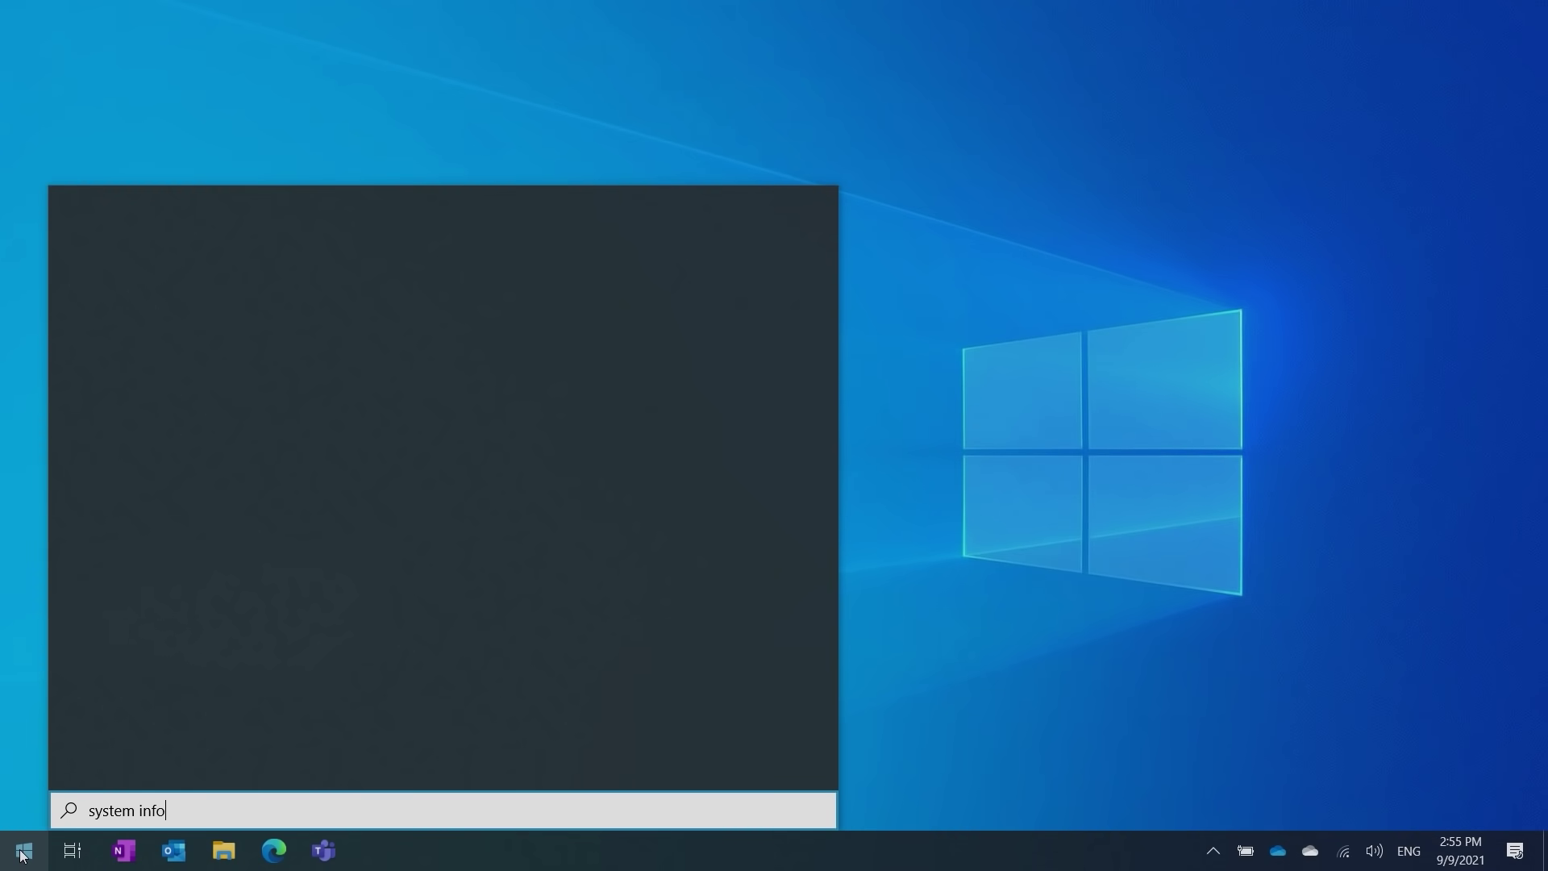
key("Return")
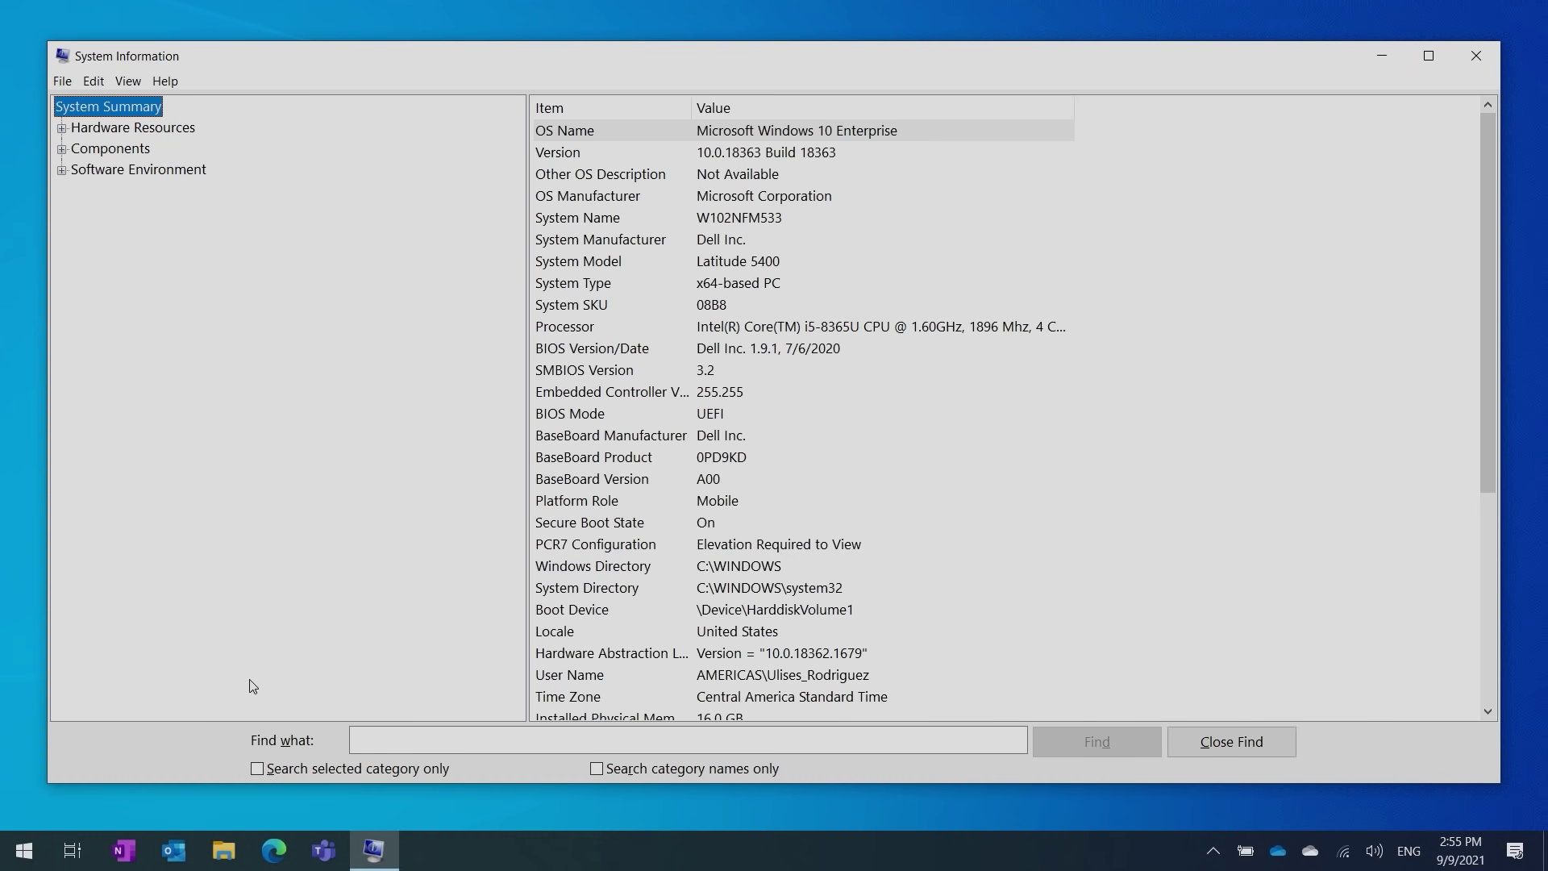
left_click(625, 285)
key("Down")
key("Down")
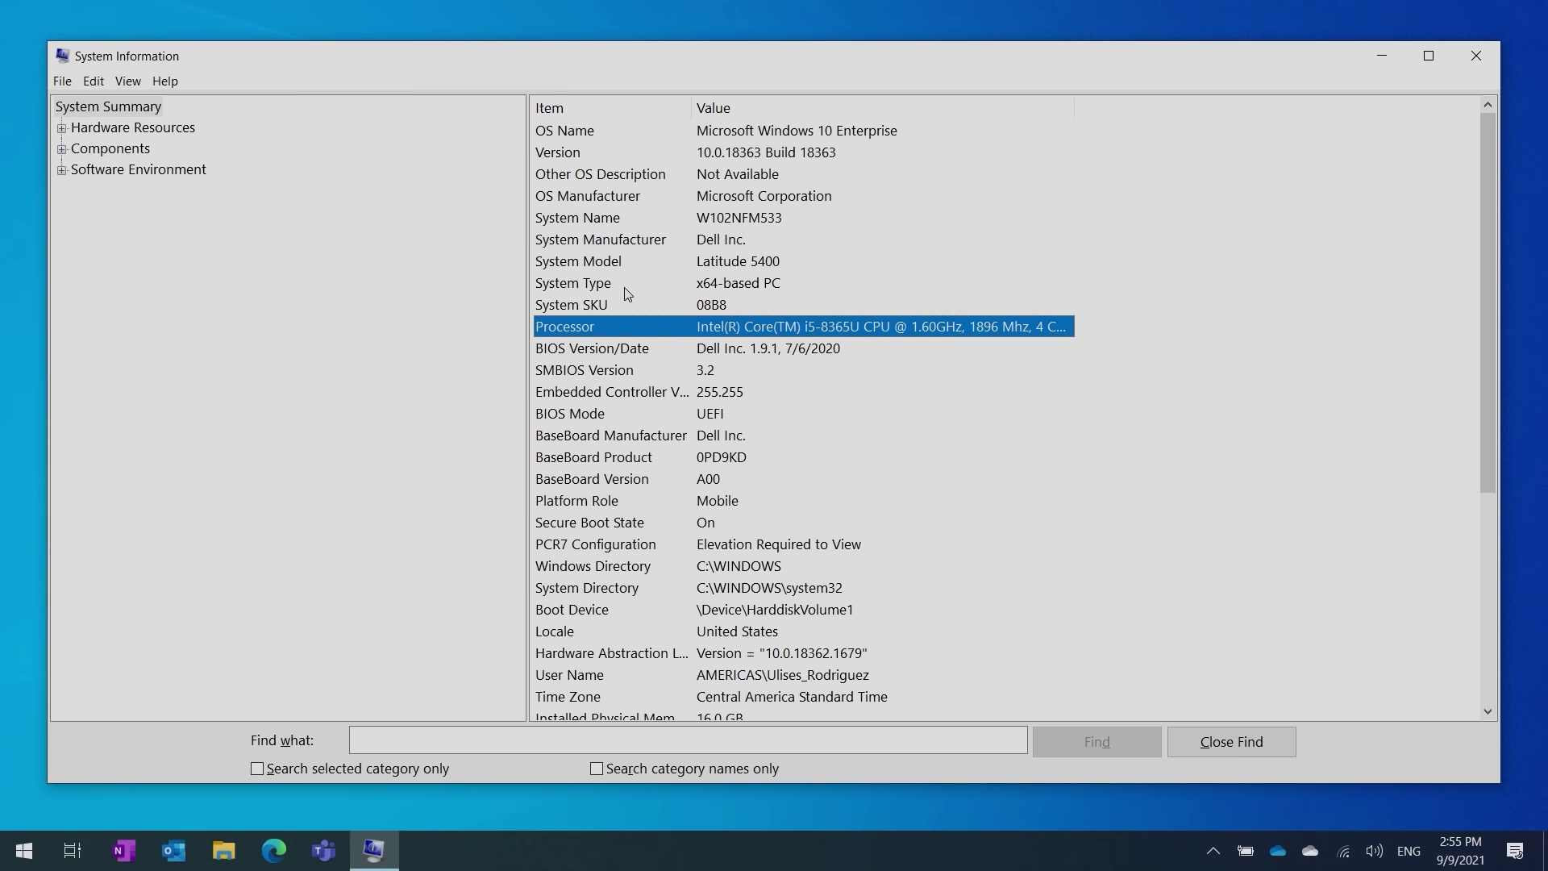
key("shift+Tab")
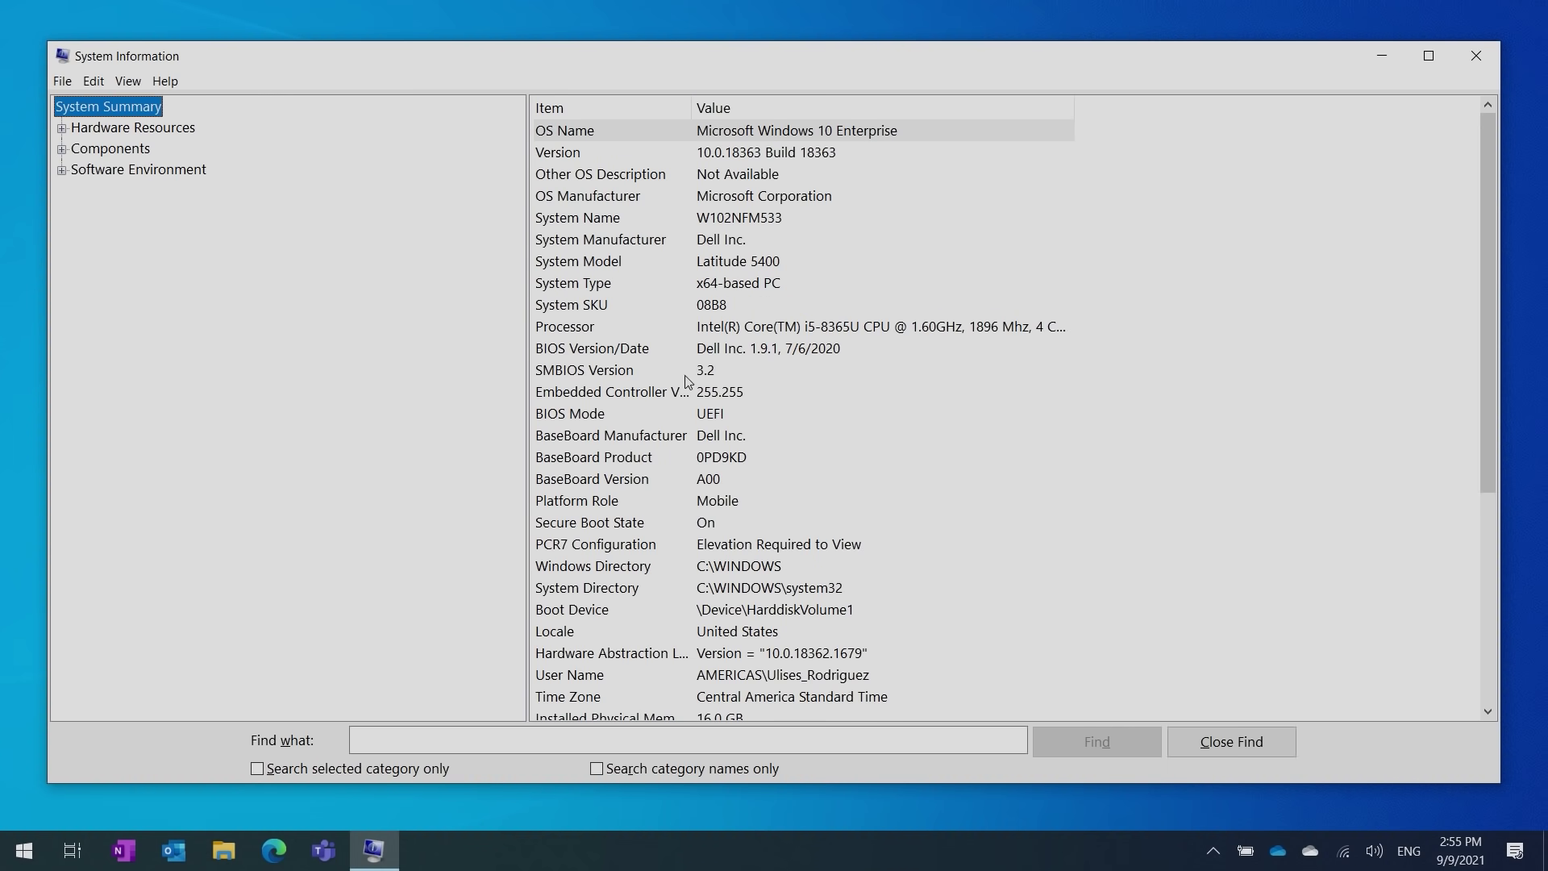
left_click(712, 414)
scroll(653, 509, "down", 3)
left_click(654, 523)
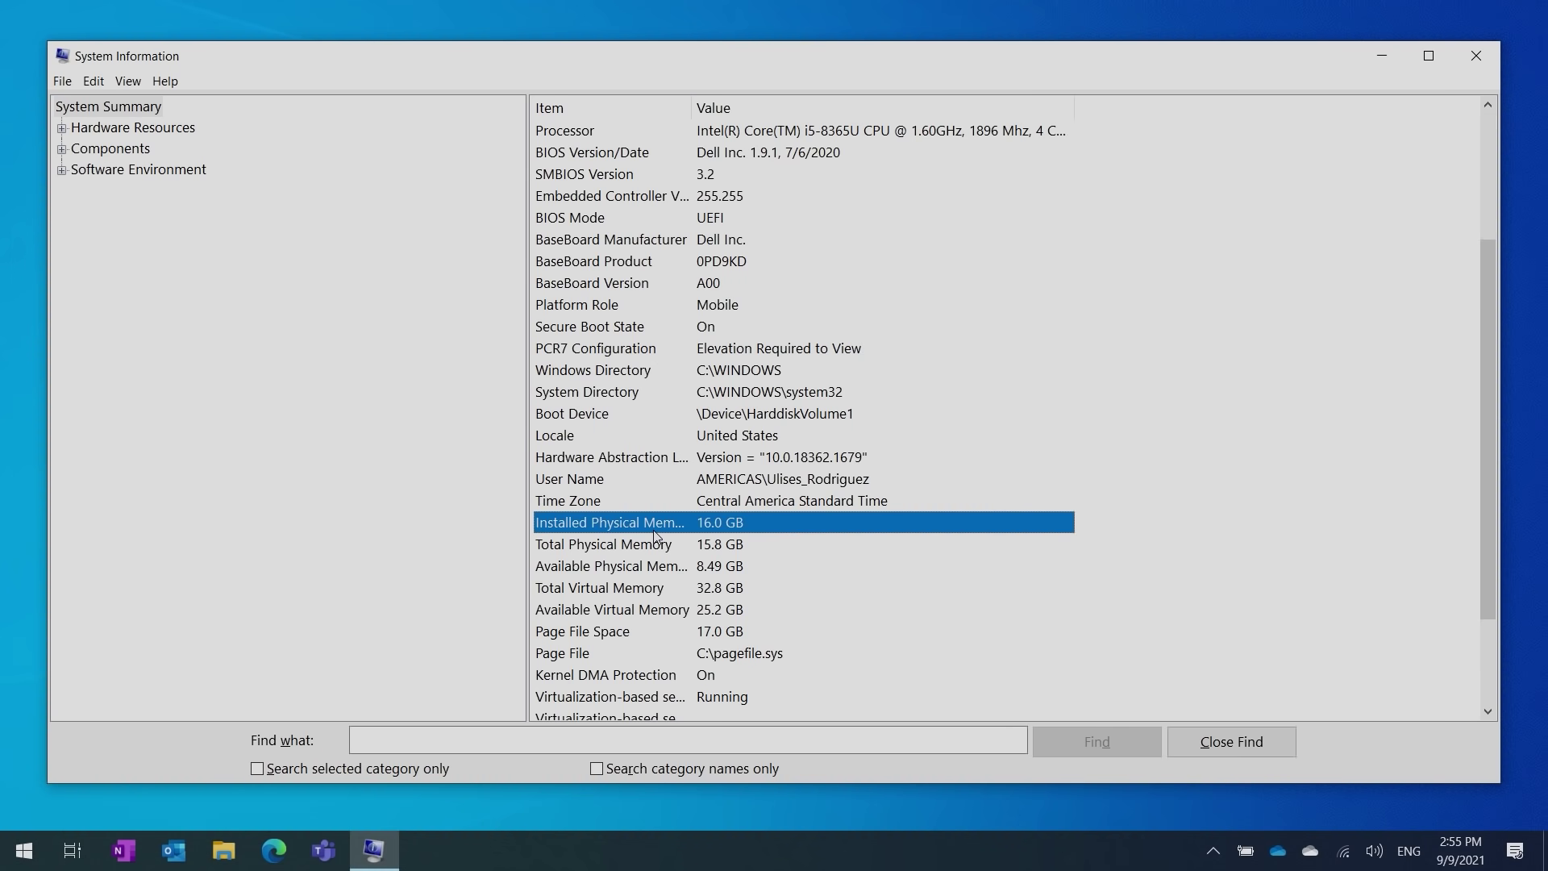
Check drive details under Components, close System Information, and open the TPM management console.
left_click(62, 149)
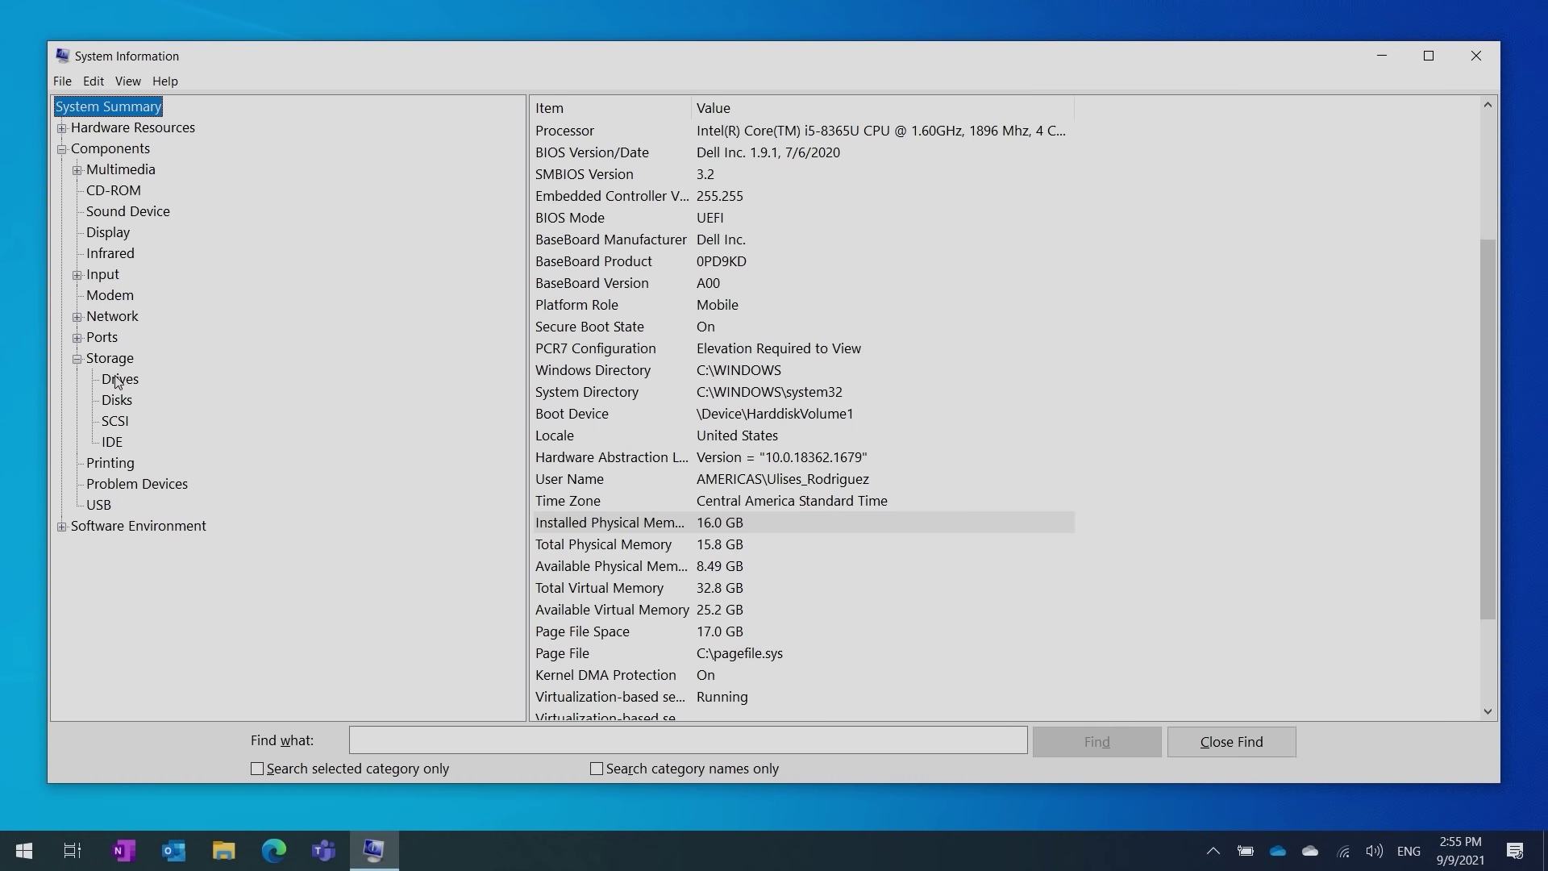
left_click(120, 380)
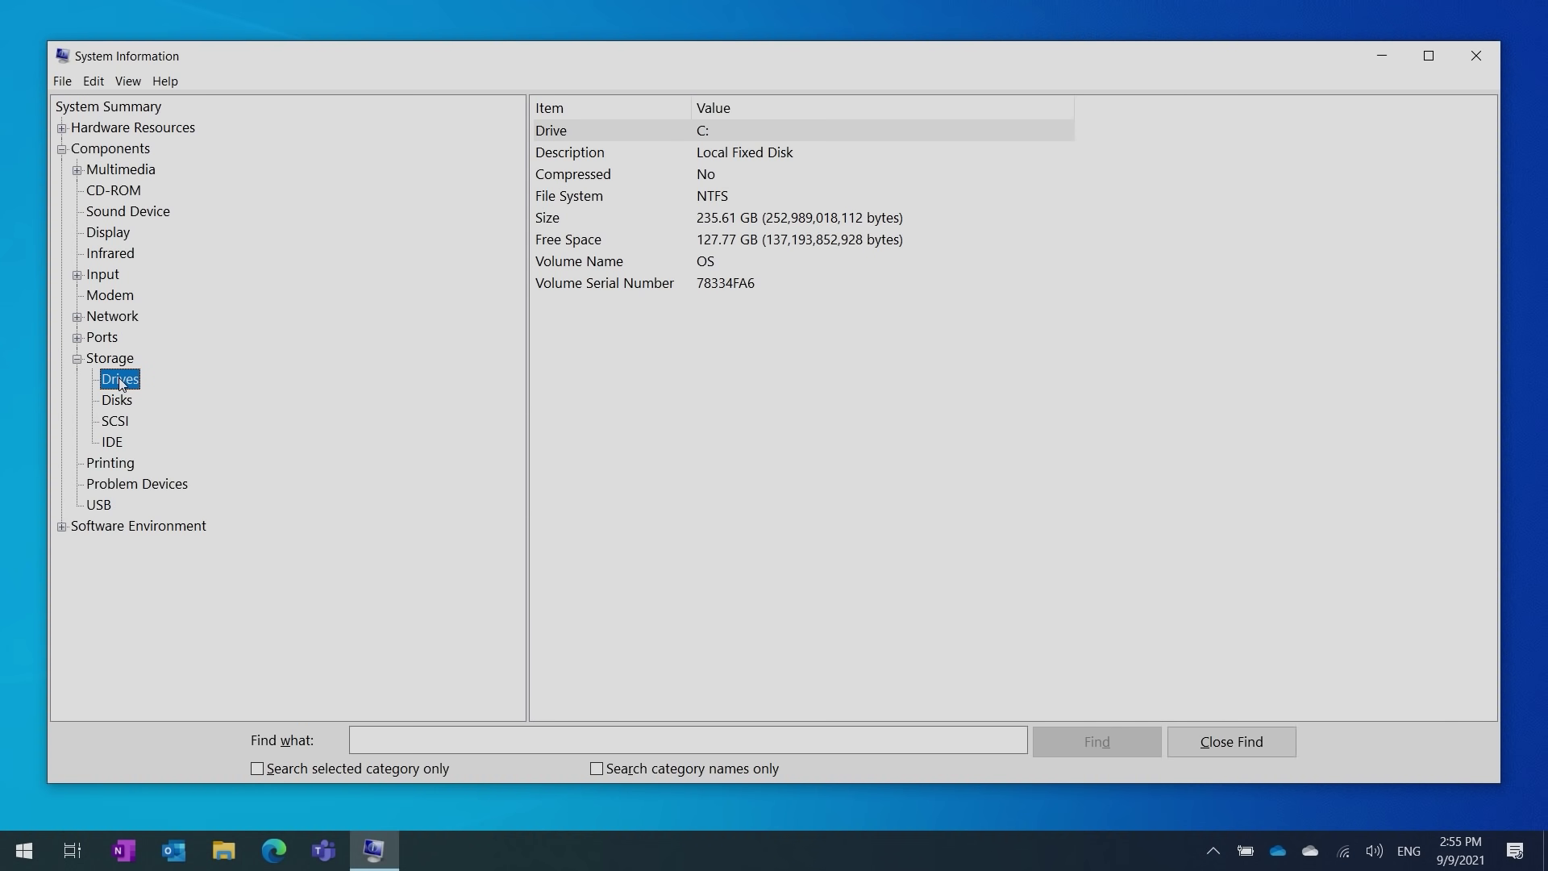
key("alt+F4")
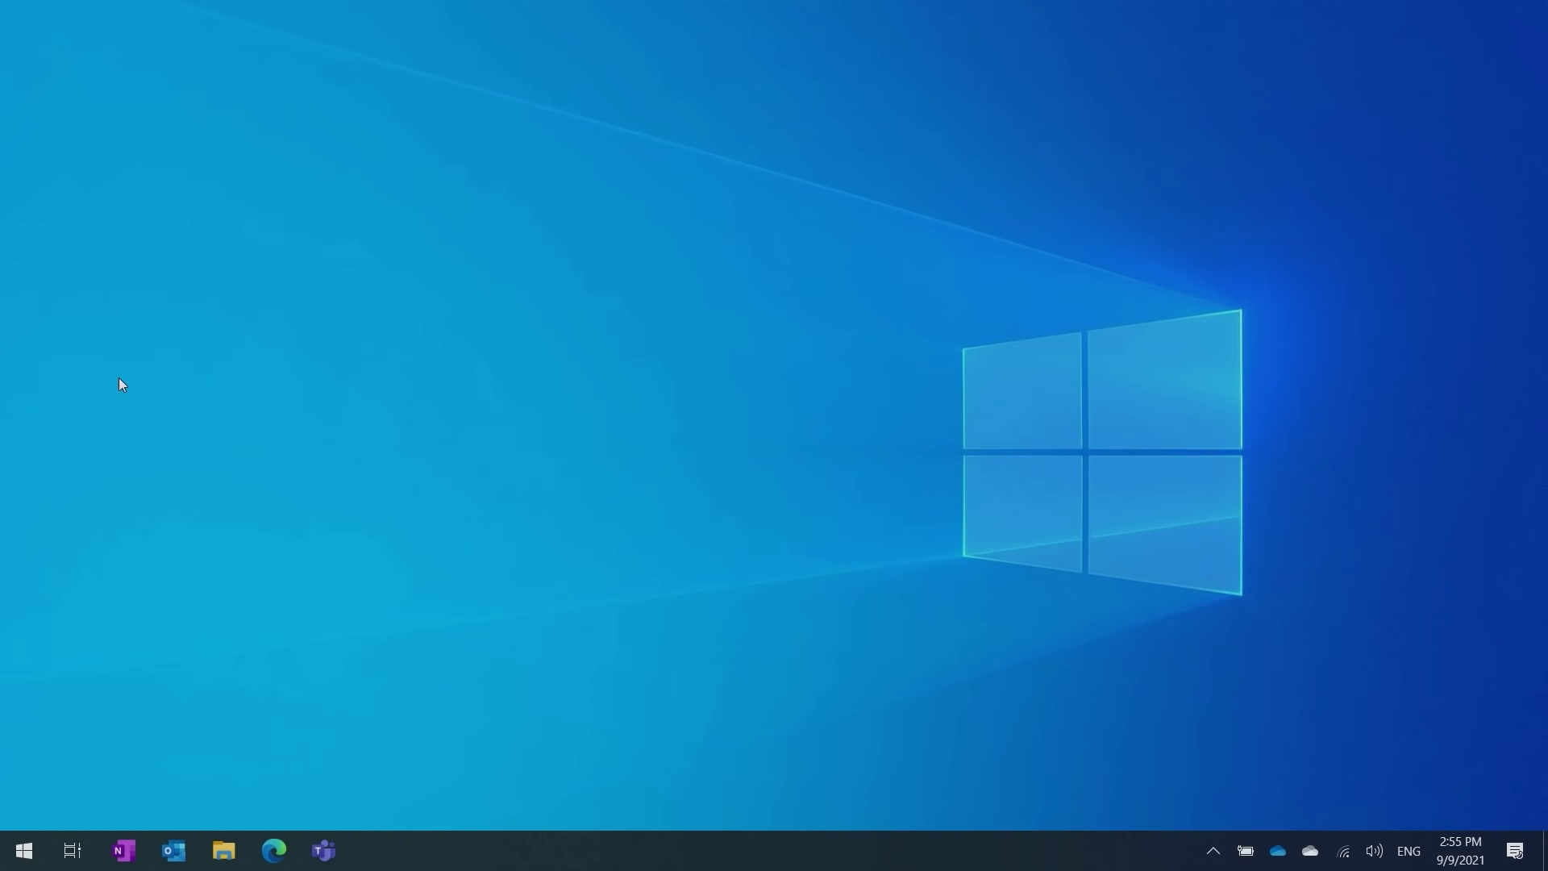
left_click(17, 861)
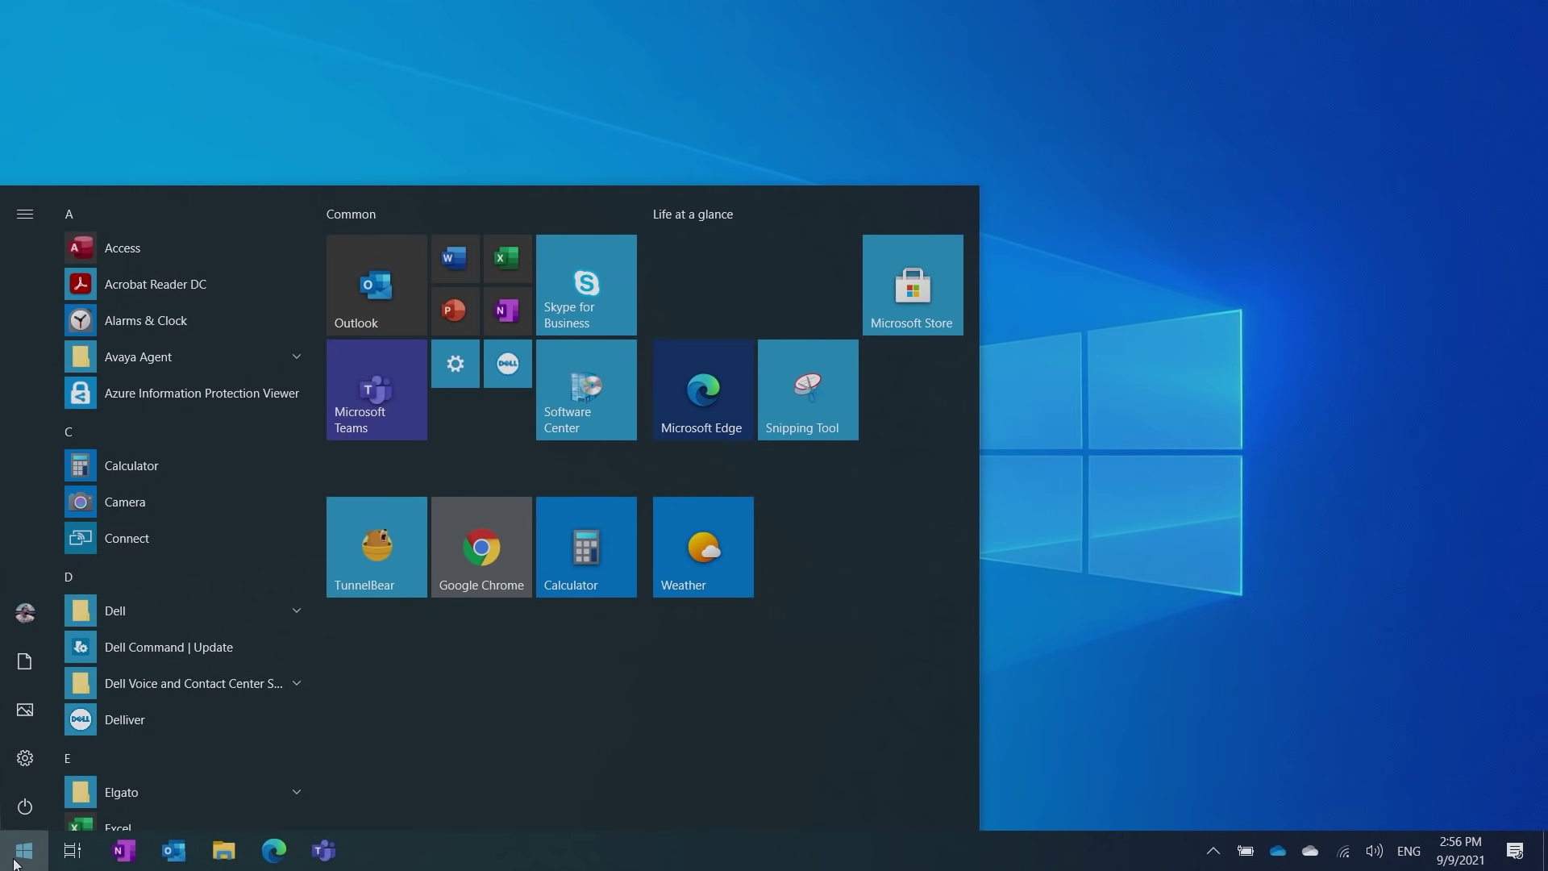
type("tpm.")
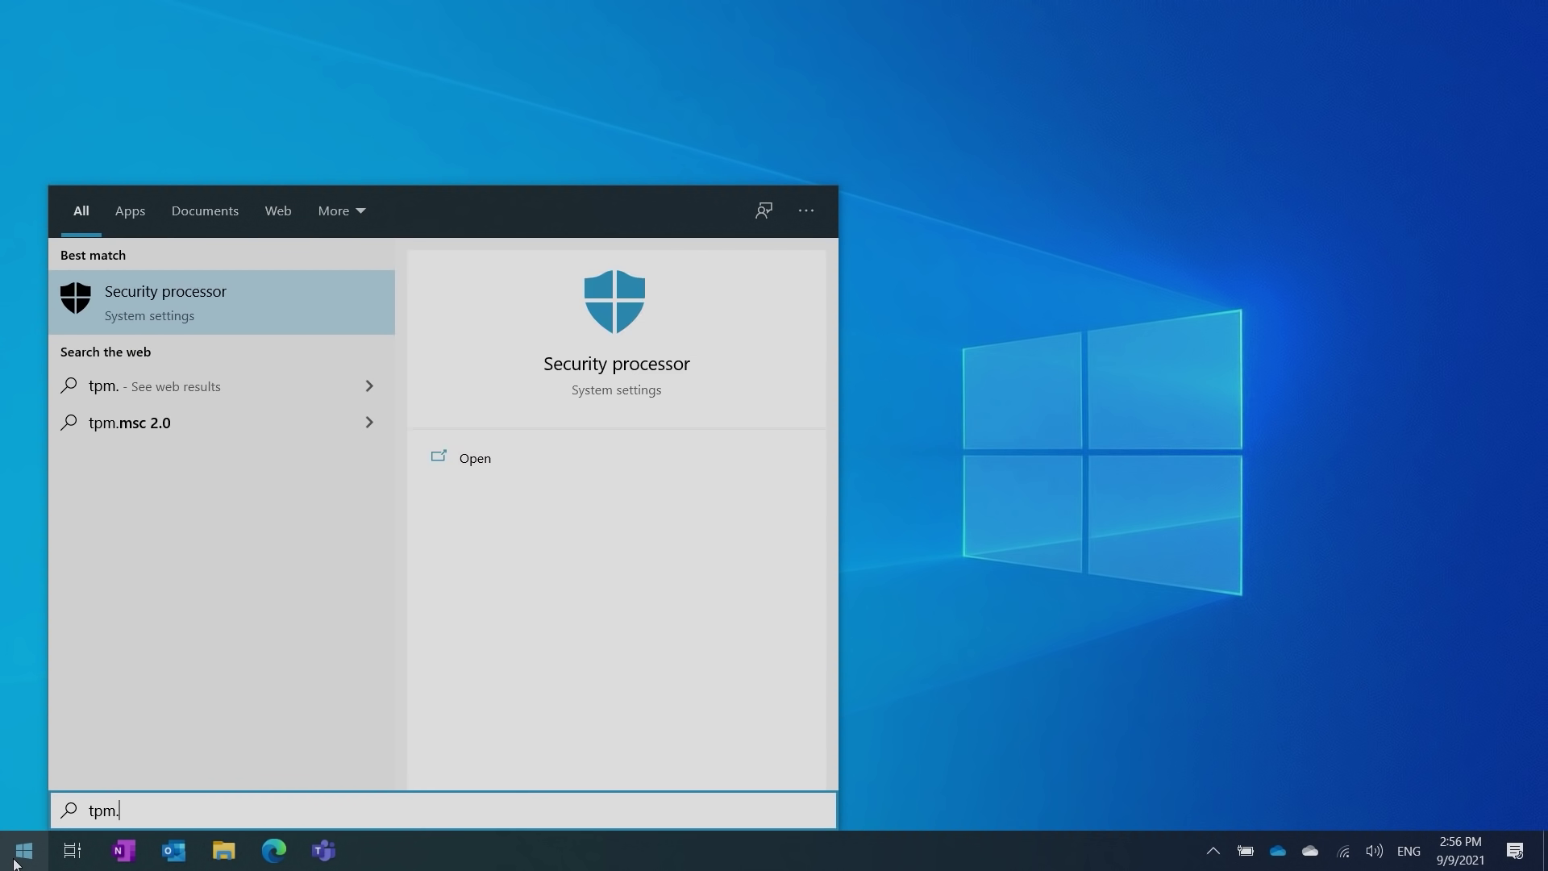
type("msc")
key("Return")
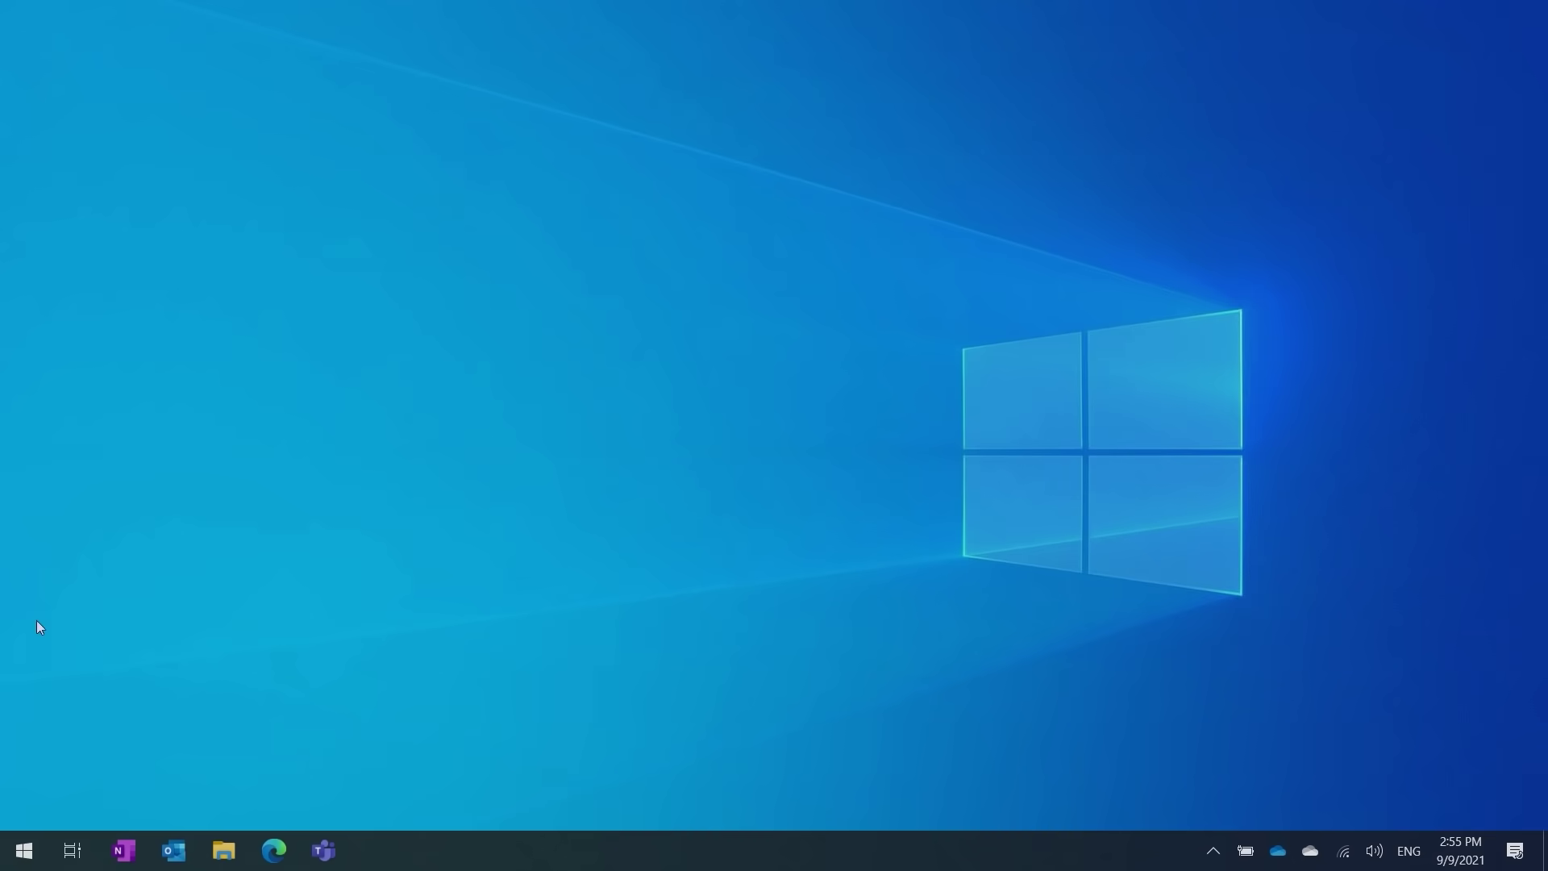
Launch dxdiag from Start and accept the driver digital-signature check.
left_click(25, 849)
type("dxdia")
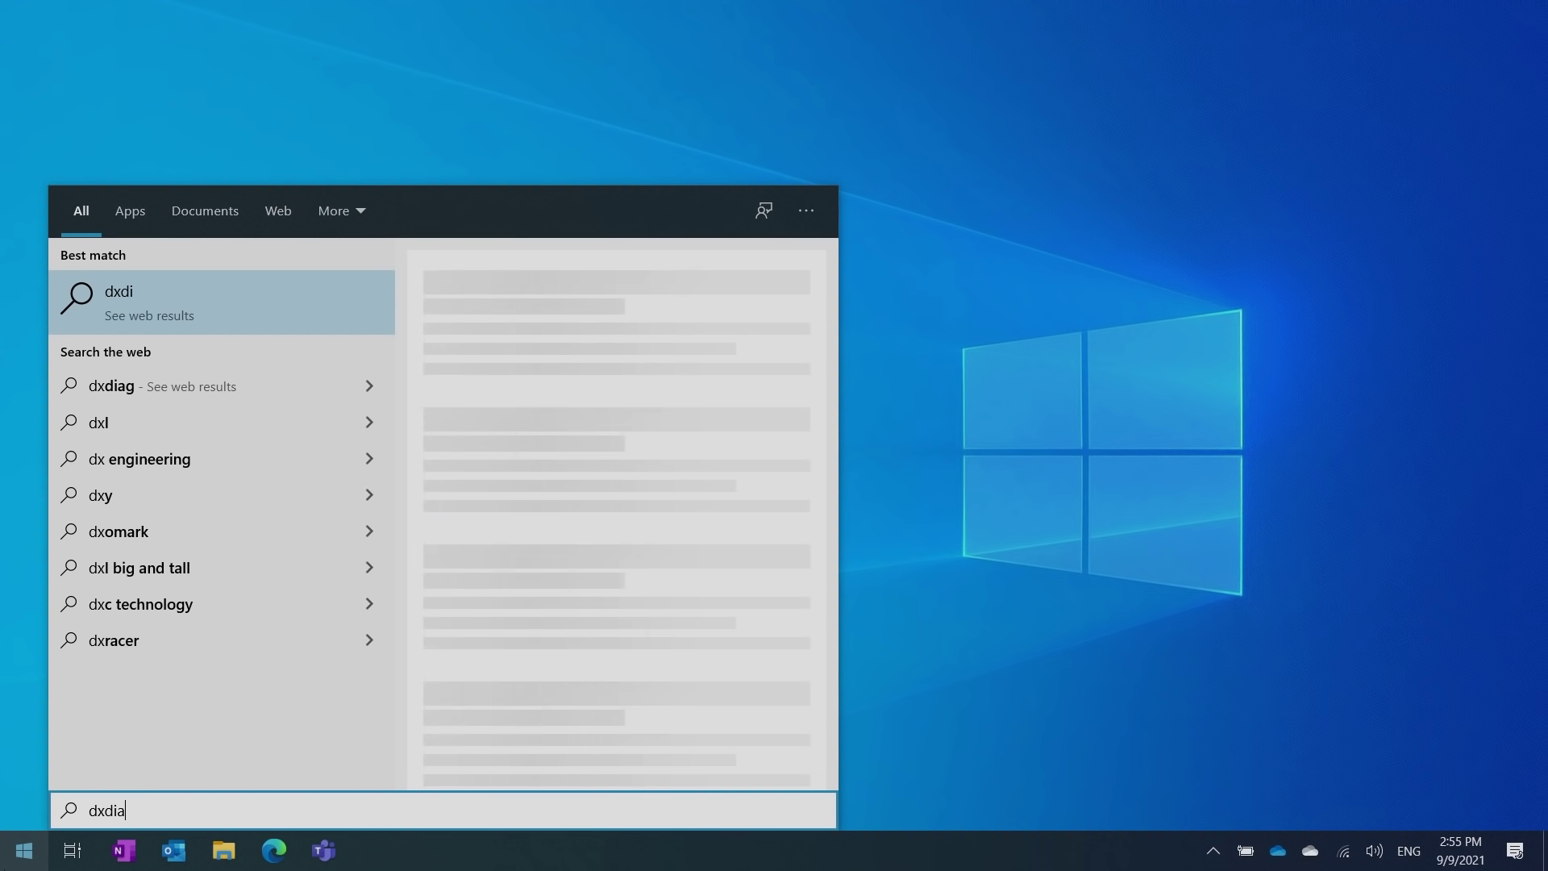
type("g")
key("Return")
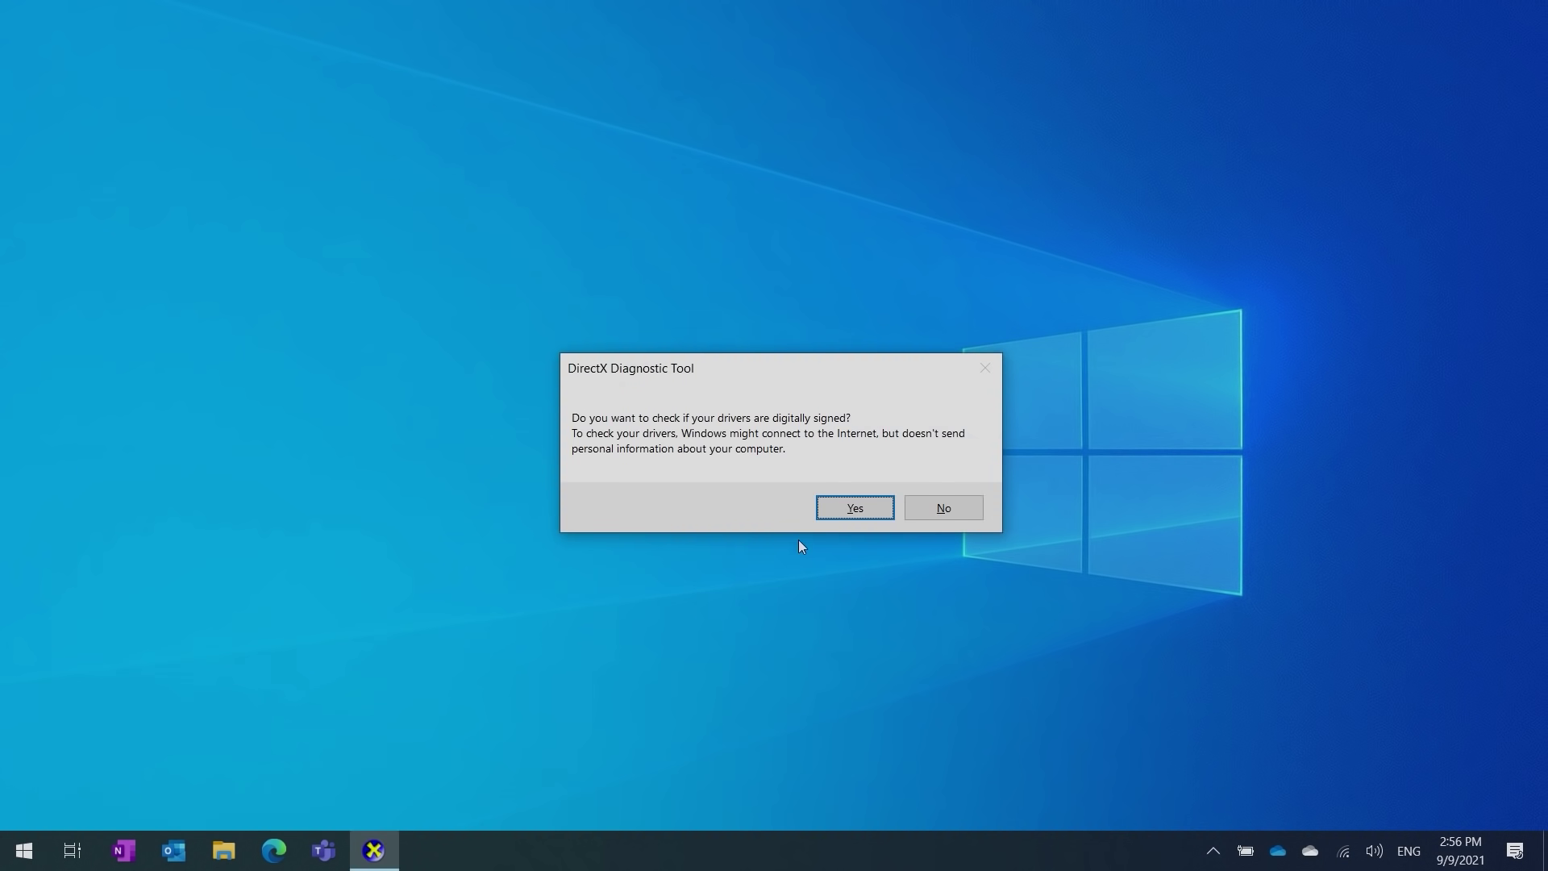
left_click(853, 509)
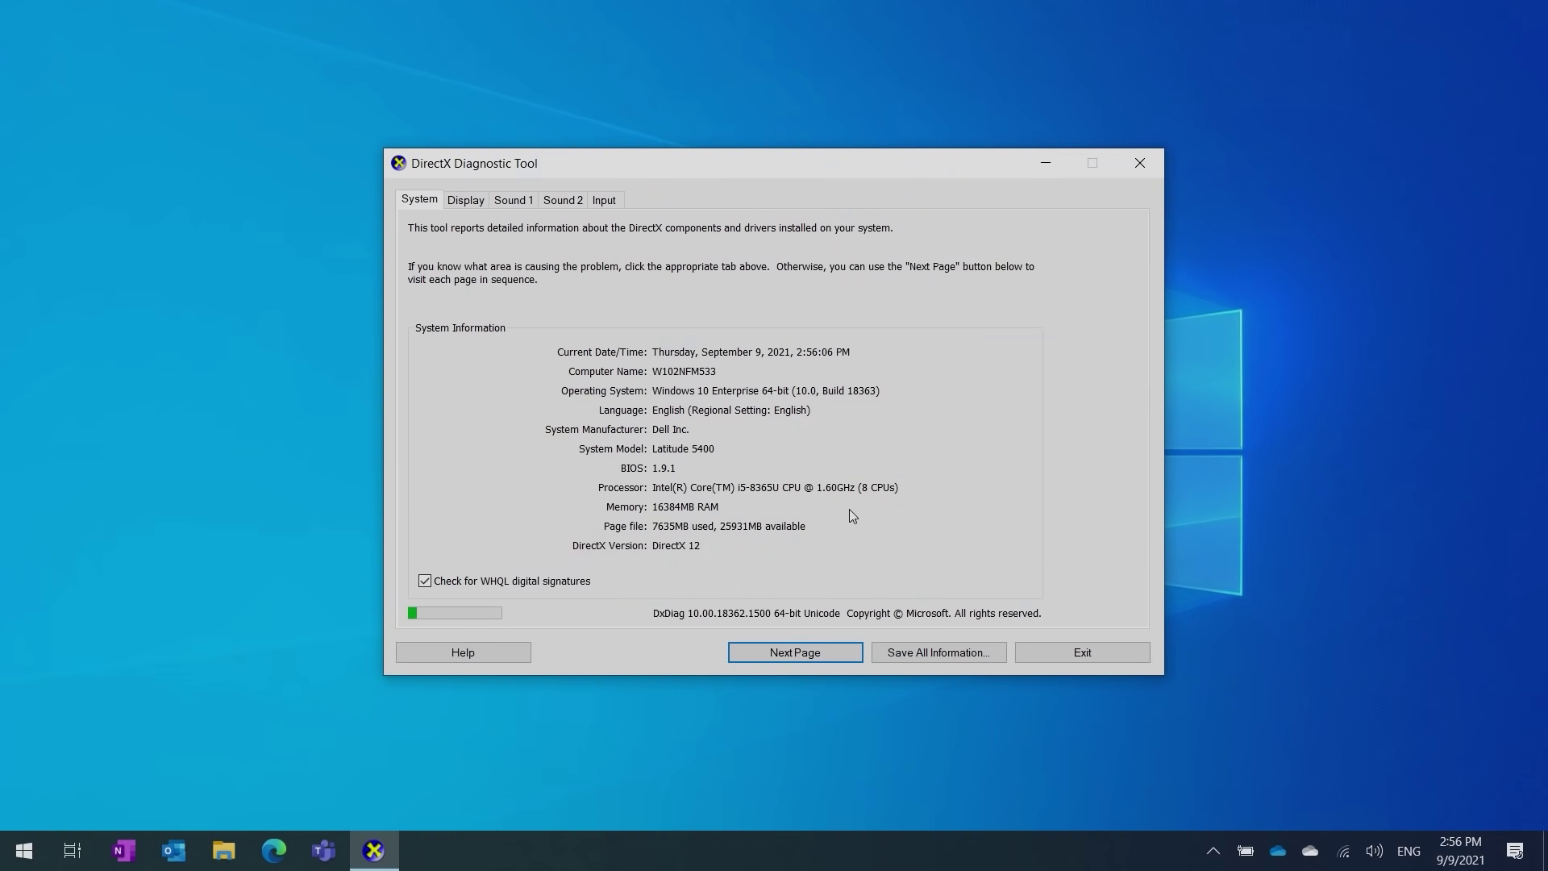